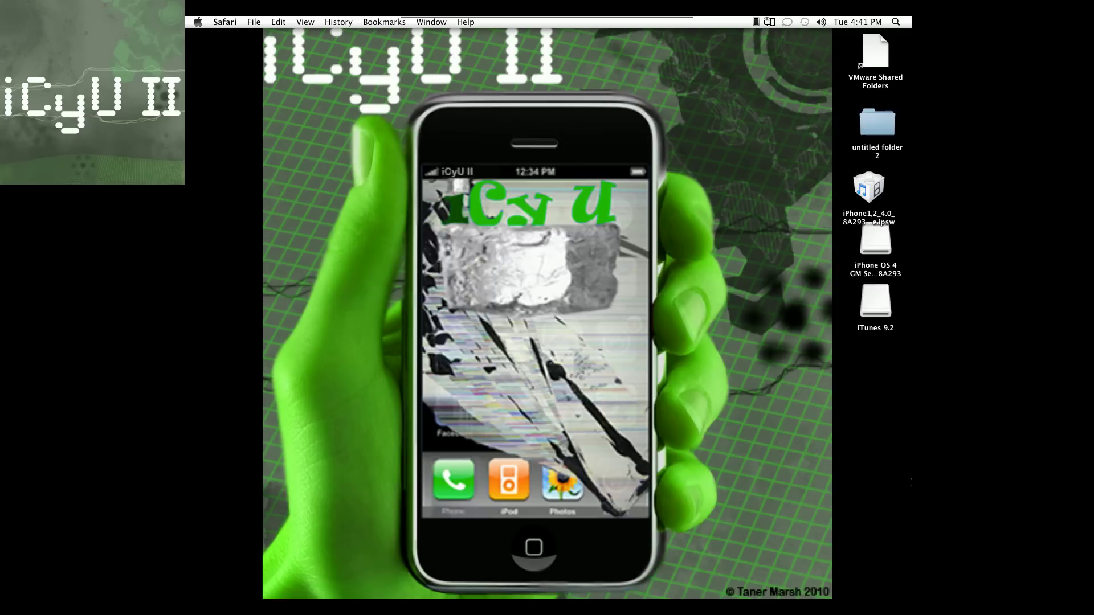
# Check iTunes' About window to confirm version 9.2f1, then close it
pyautogui.moveTo(635, 595)
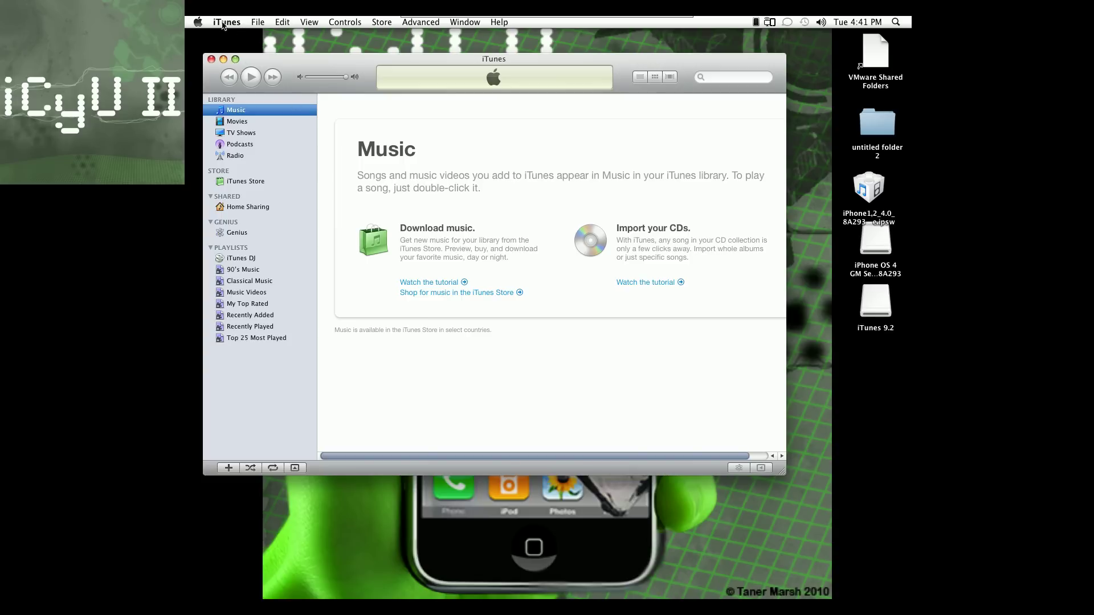
pyautogui.click(223, 23)
pyautogui.click(240, 36)
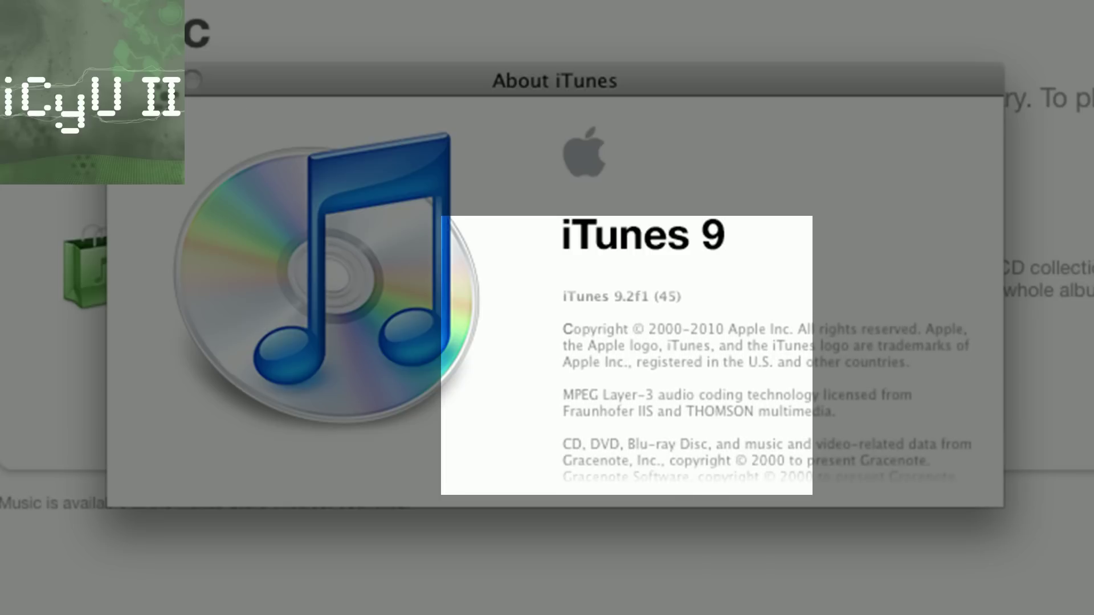
pyautogui.press('super+w')
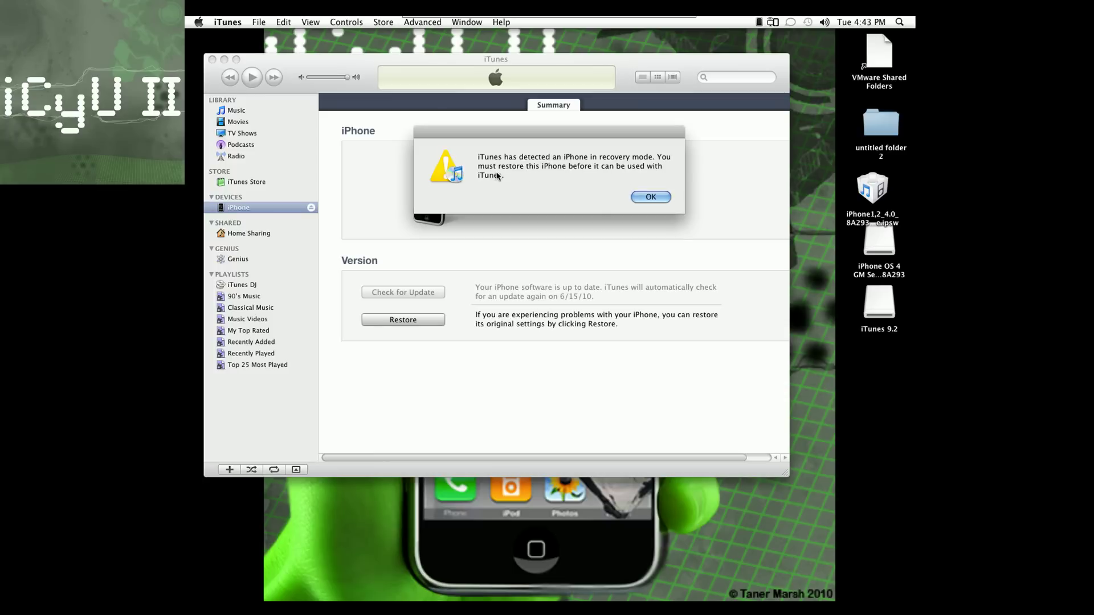
# Dismiss the recovery alert and restore the iPhone using iPhone1,2_4.0_8A293_Restore.ipsw from the desktop
pyautogui.click(650, 197)
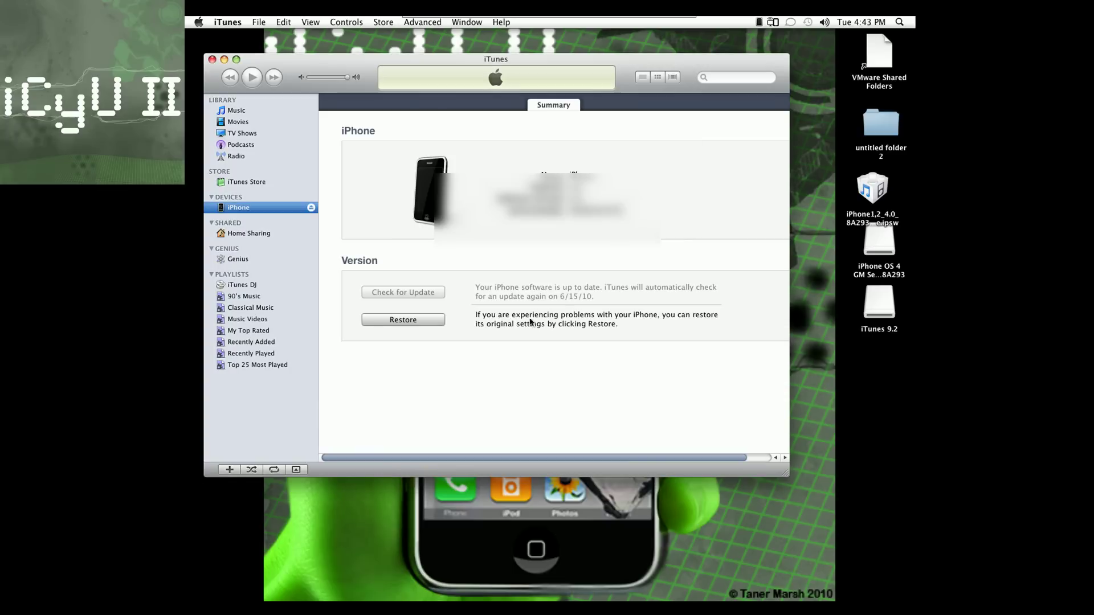
pyautogui.keyDown('alt'); pyautogui.click(401, 320); pyautogui.keyUp('alt')
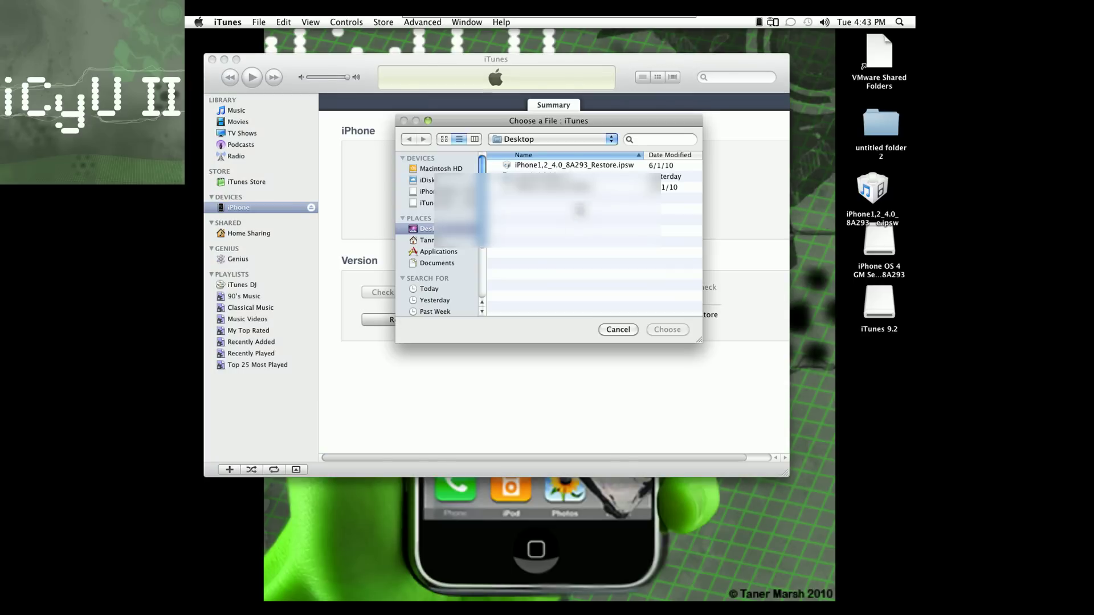
pyautogui.click(589, 165)
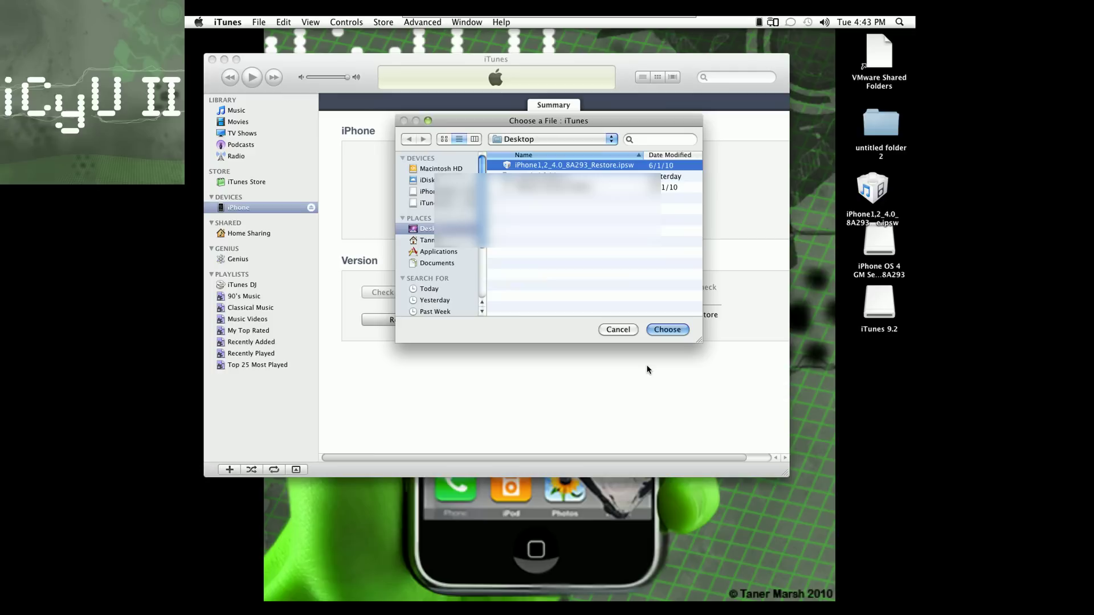
pyautogui.click(659, 330)
pyautogui.click(660, 268)
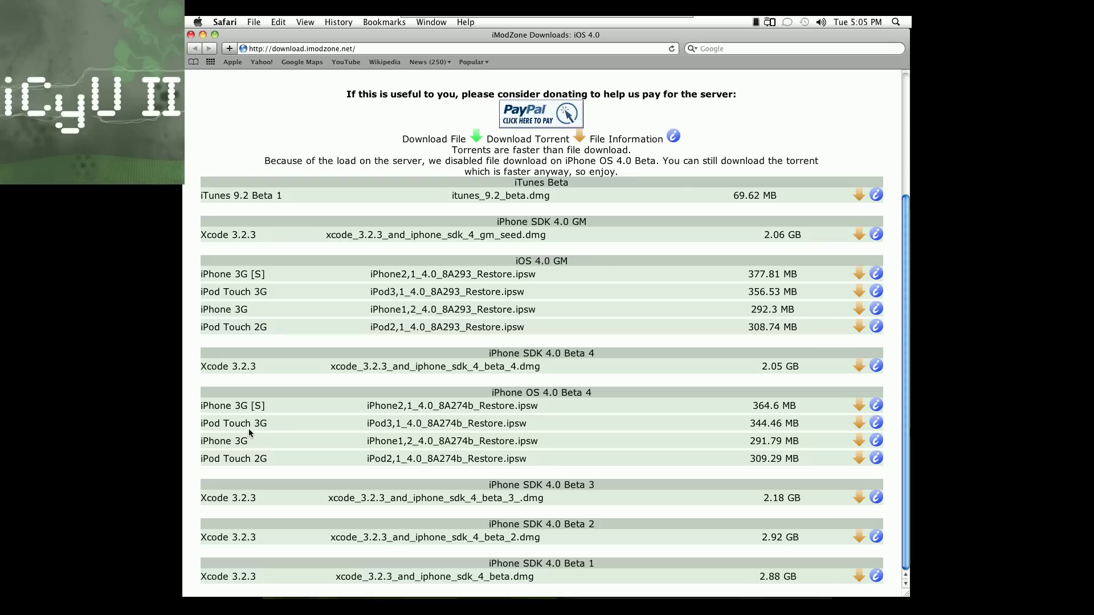
# Download iphone3g4.0b4.torrent for iPhone 3G OS 4.0 Beta 4 and drop it onto Transmission
pyautogui.moveTo(224, 441); pyautogui.dragTo(808, 443)
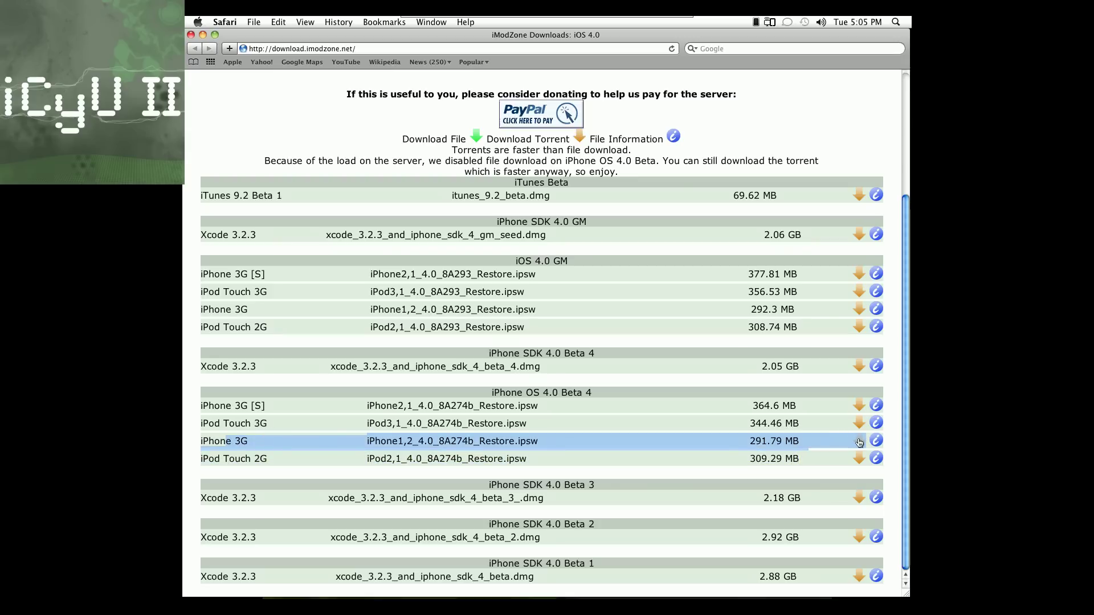
pyautogui.click(859, 441)
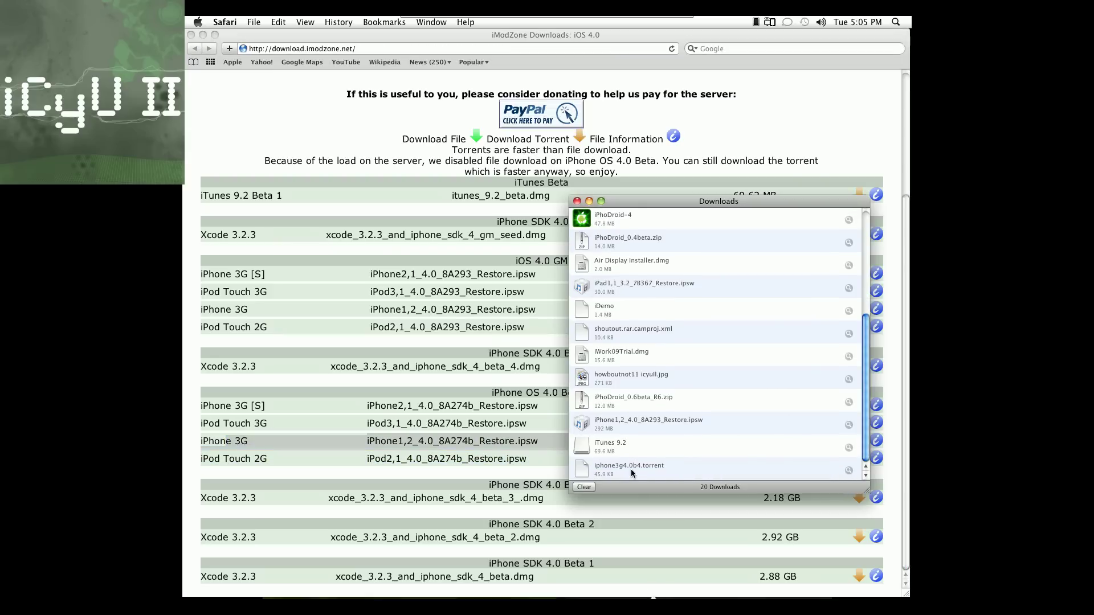
pyautogui.moveTo(648, 597)
pyautogui.click(619, 470)
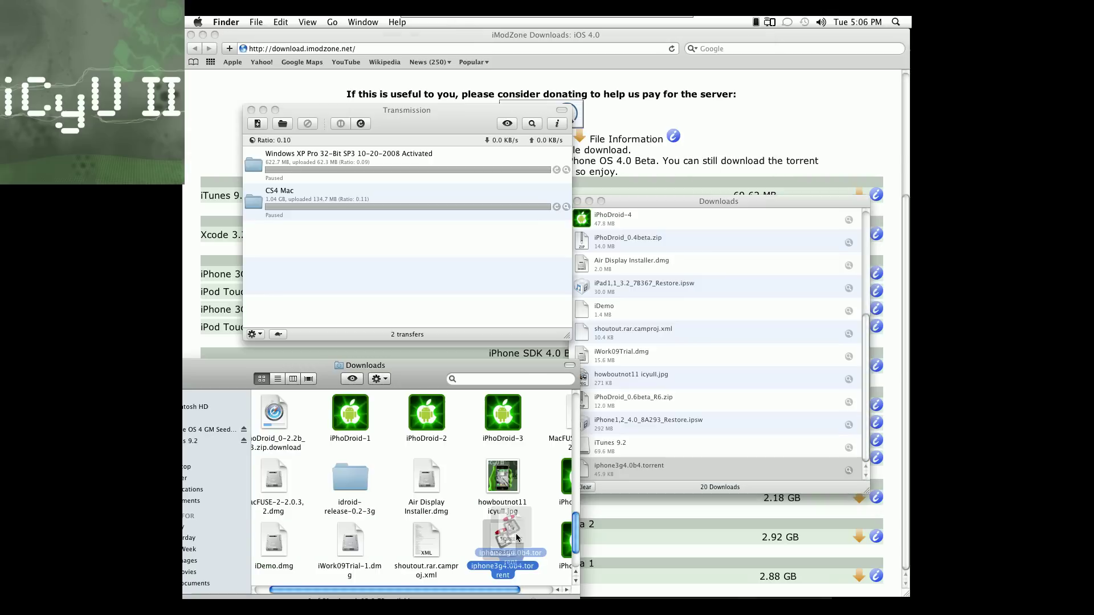
pyautogui.moveTo(502, 539); pyautogui.dragTo(432, 235)
# Add the iPhone1,2_4.0_8A274b_Restore.ipsw transfer in Transmission and pause it once finished
pyautogui.click(397, 105)
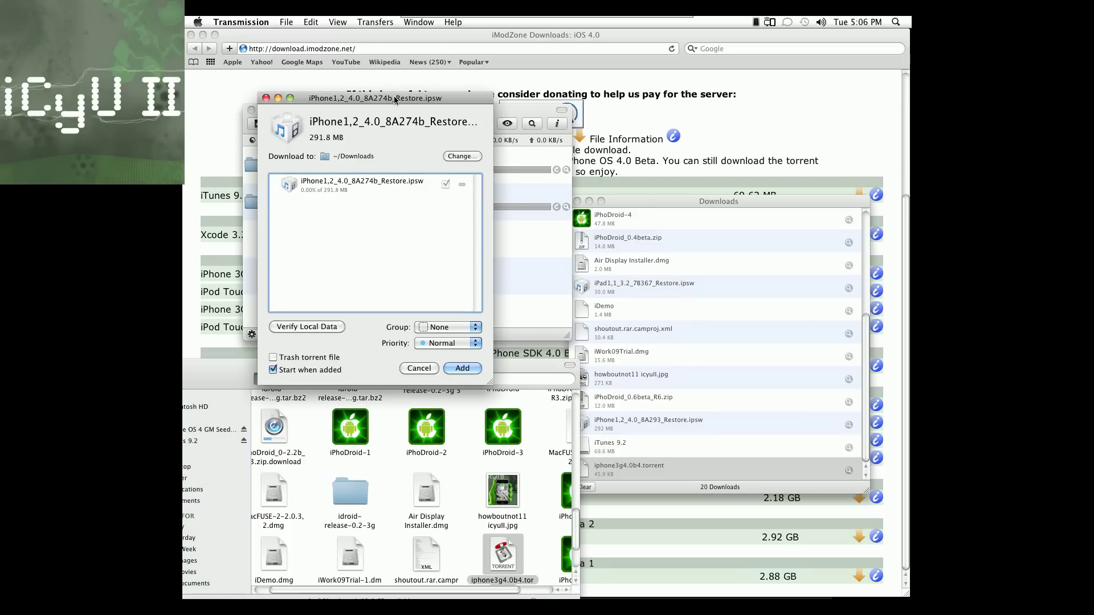
pyautogui.click(462, 368)
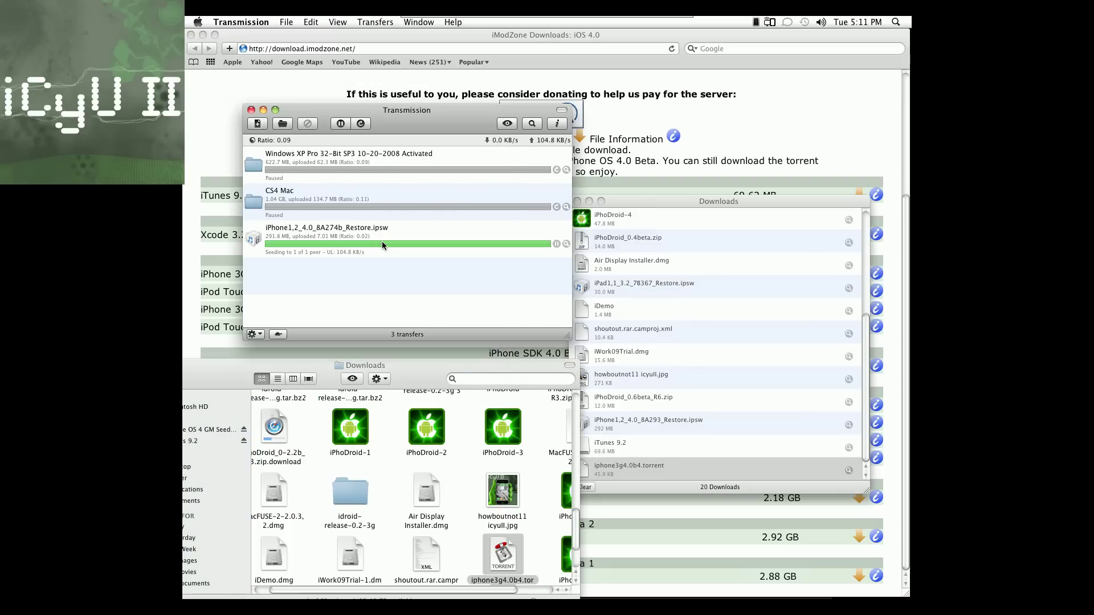
pyautogui.click(383, 245)
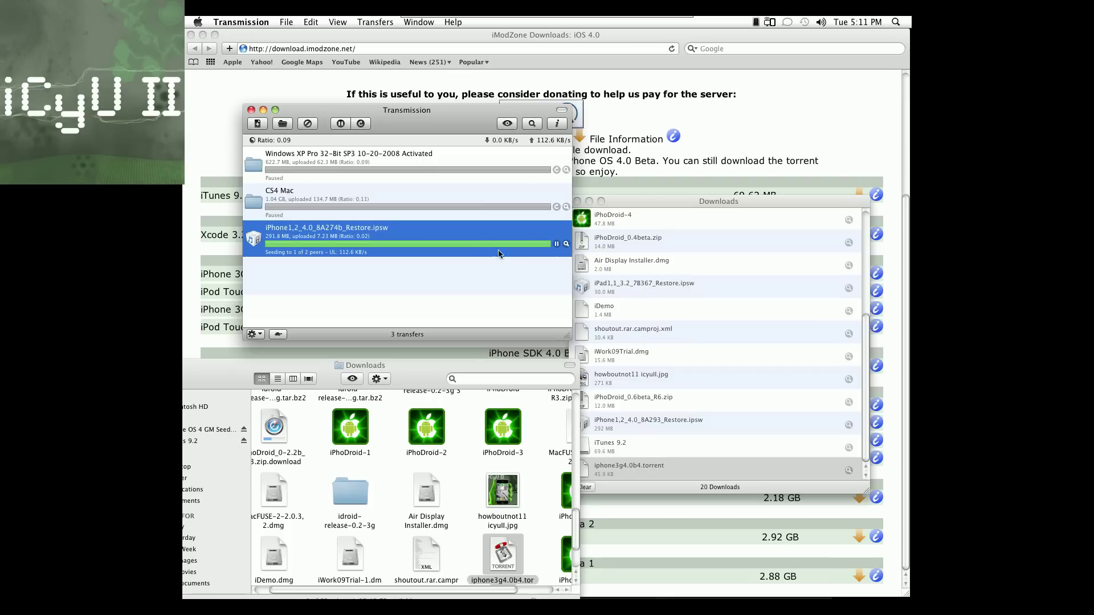
pyautogui.click(556, 244)
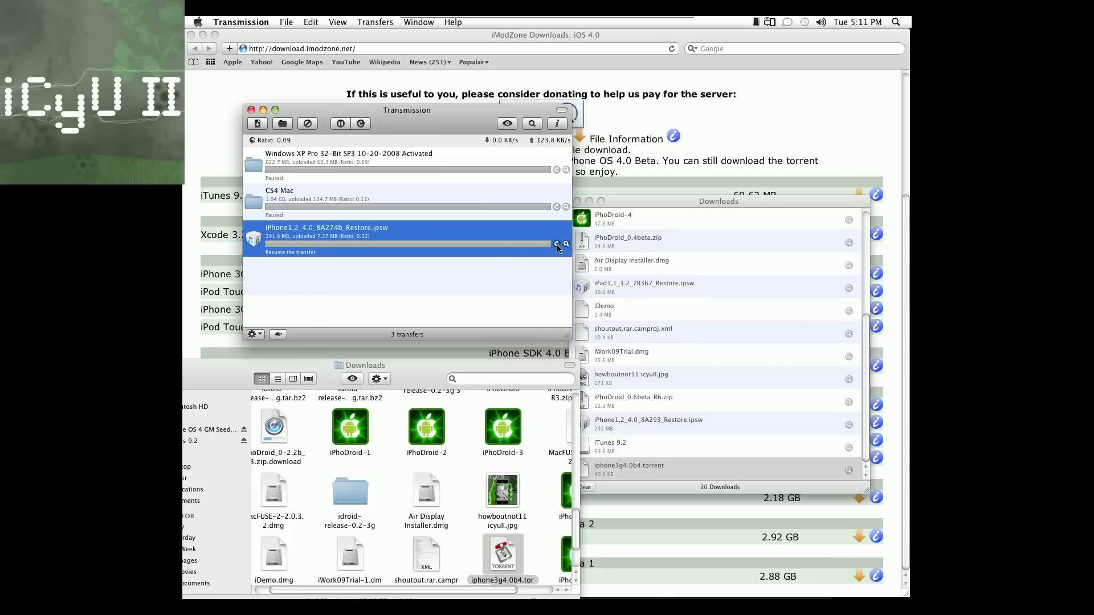
# Copy iPhone1,2_4.0_8A274b_Restore.ipsw from Downloads to the desktop and return to Safari
pyautogui.click(210, 50)
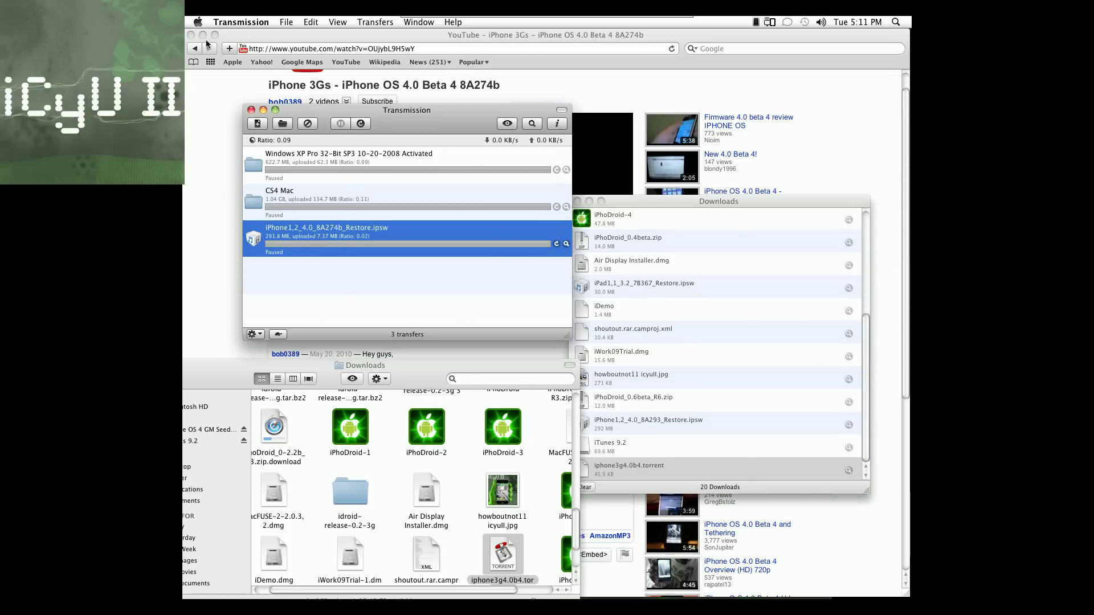
pyautogui.click(566, 244)
pyautogui.moveTo(513, 545); pyautogui.dragTo(722, 551)
pyautogui.moveTo(301, 369); pyautogui.dragTo(532, 386)
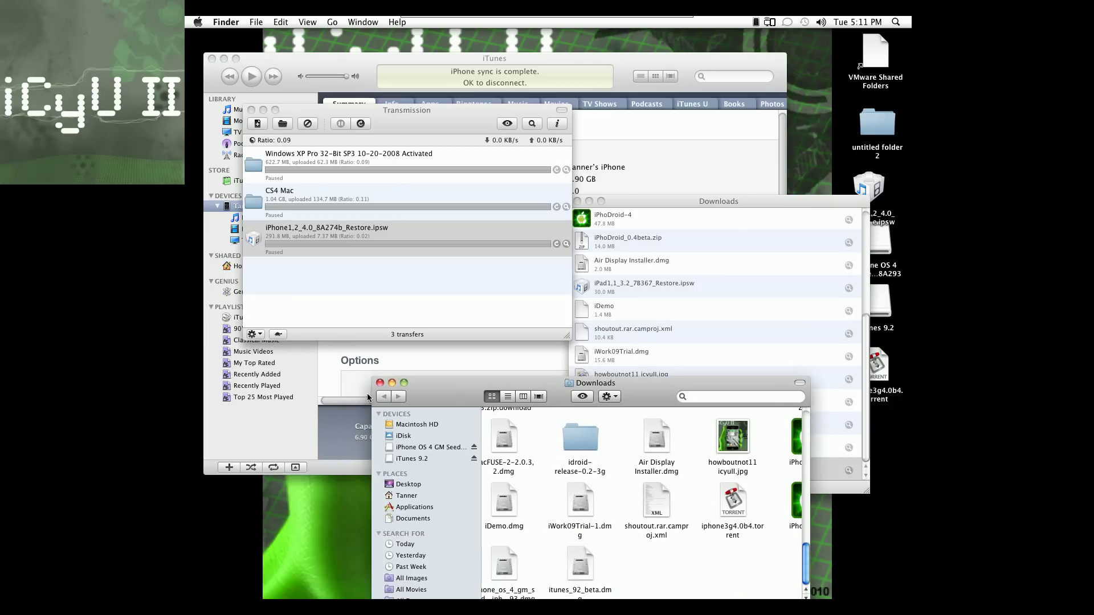
pyautogui.click(379, 383)
pyautogui.moveTo(484, 594)
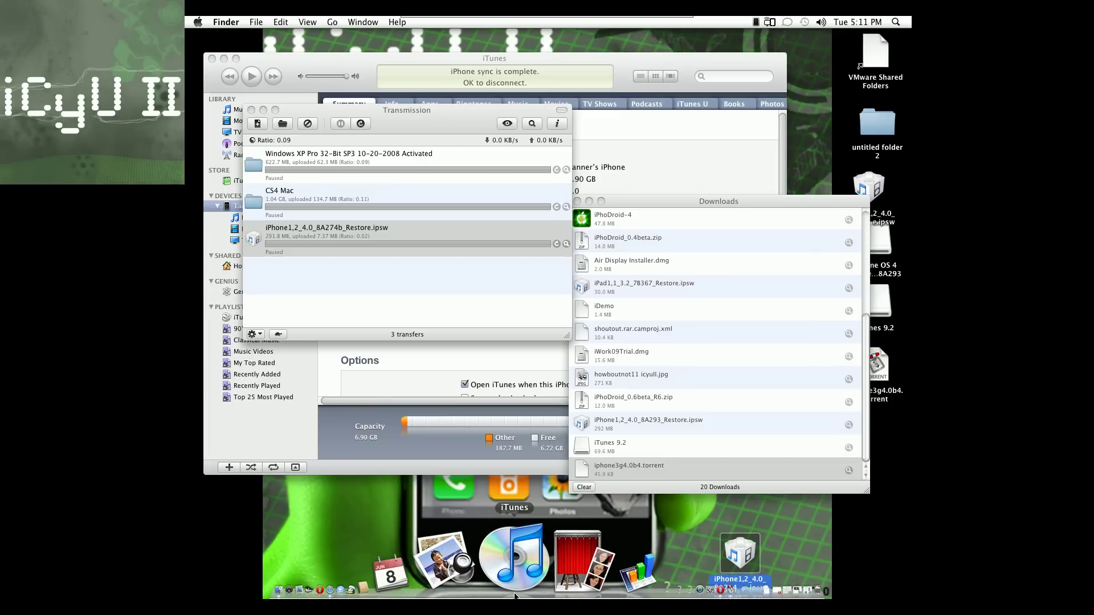
pyautogui.click(455, 583)
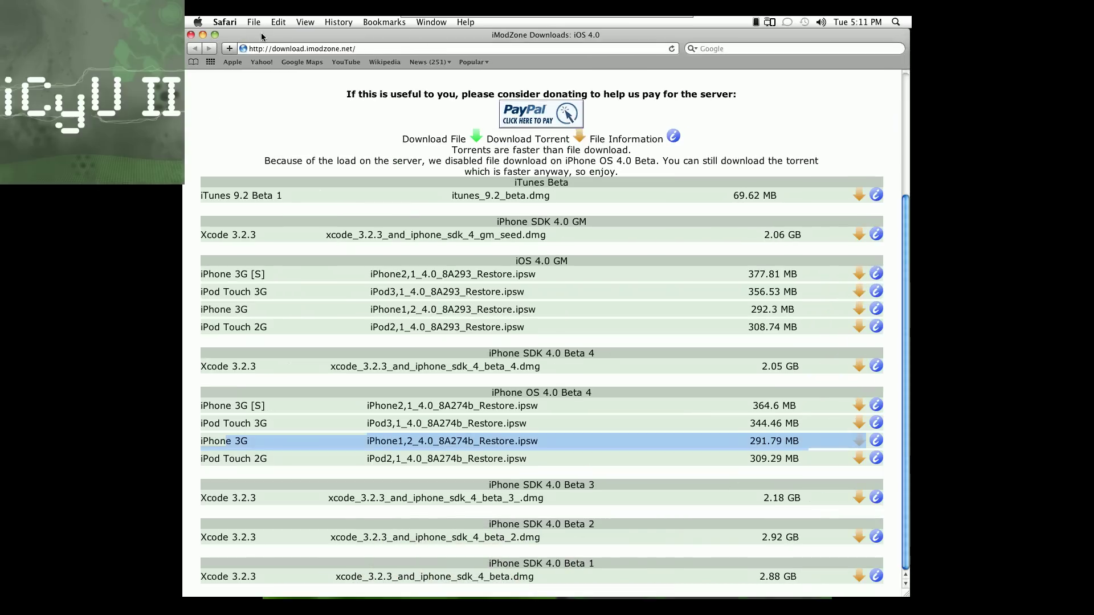
# Search Google for 'redsn0w 0.9.5 beta 4' in a new Safari tab
pyautogui.click(217, 35)
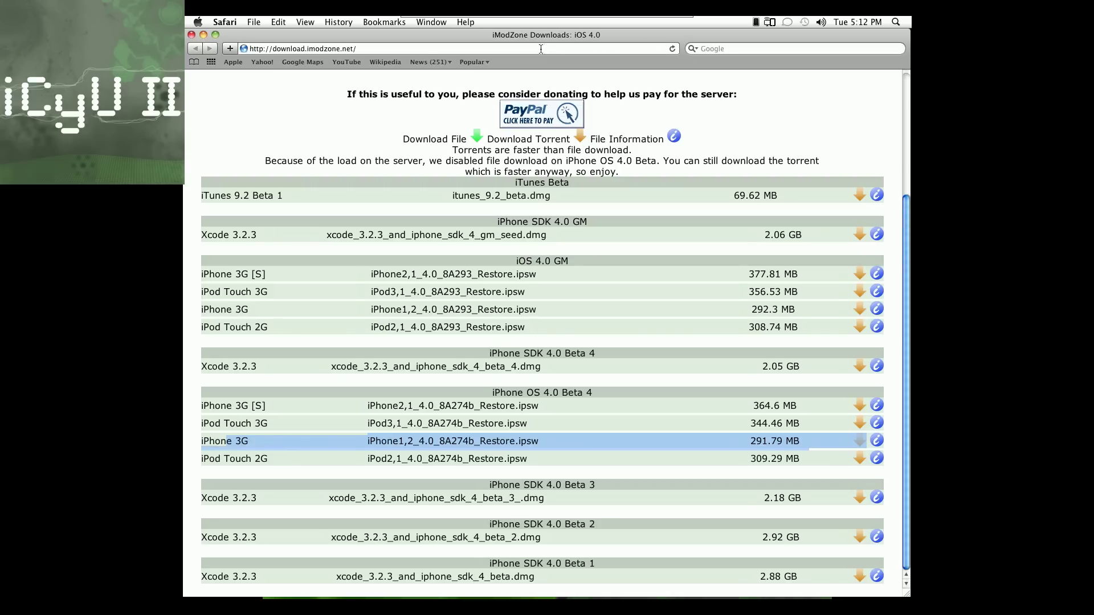
pyautogui.press('super+t')
pyautogui.click(749, 47)
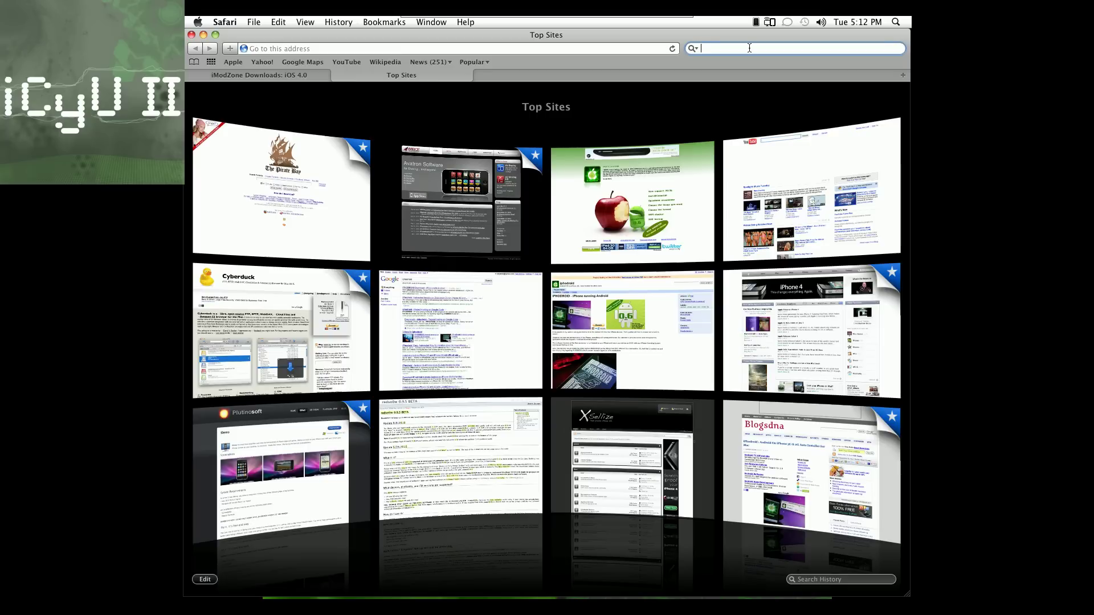
pyautogui.write('redsn0')
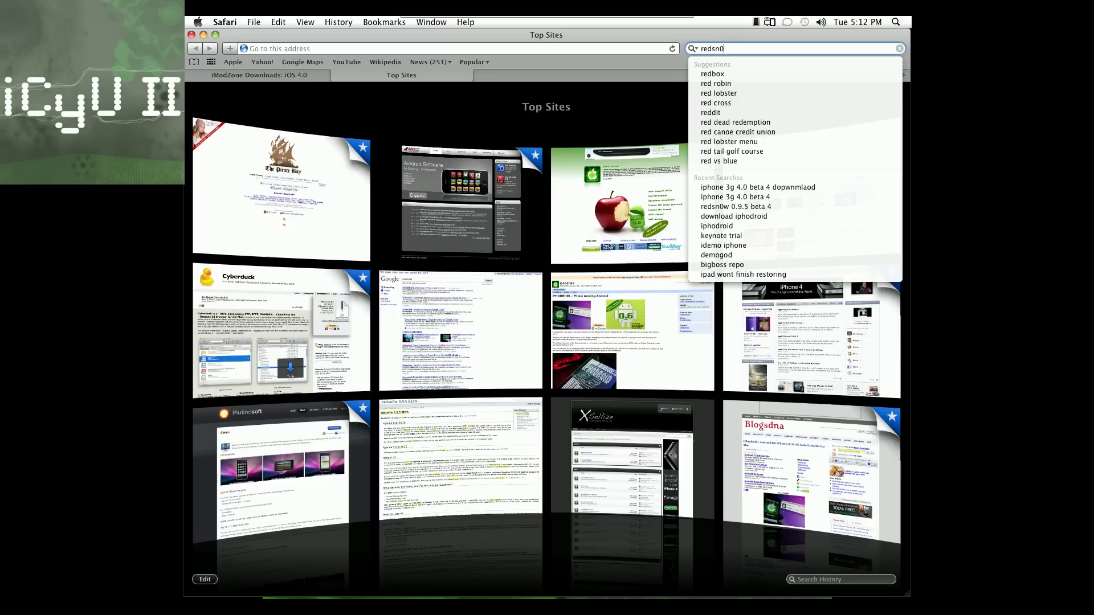
pyautogui.write('w 0.9.5')
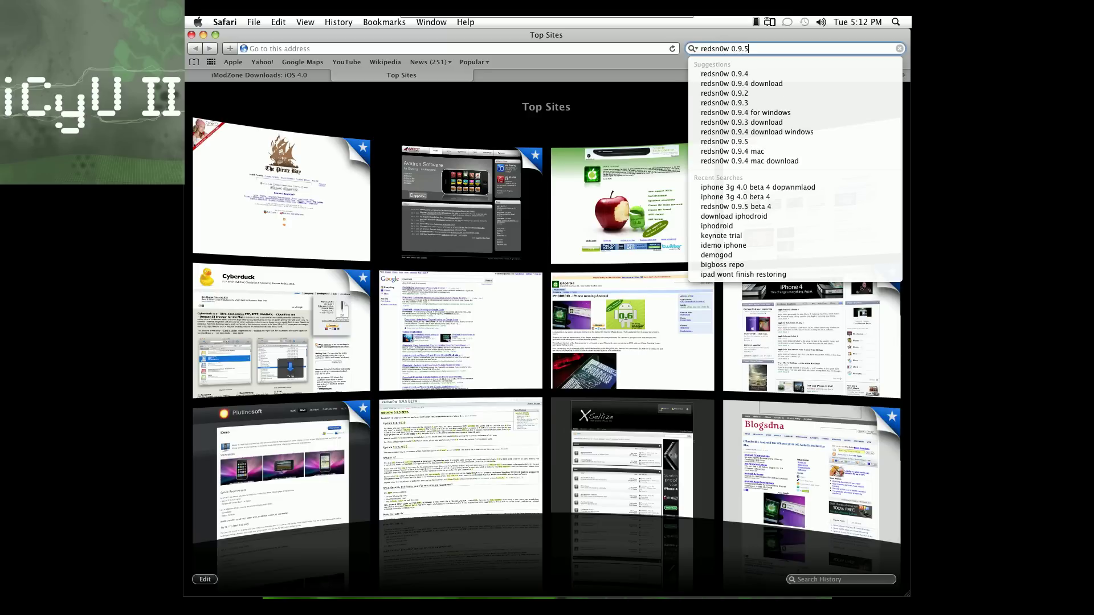
pyautogui.write(' beta 4')
pyautogui.press('Return')
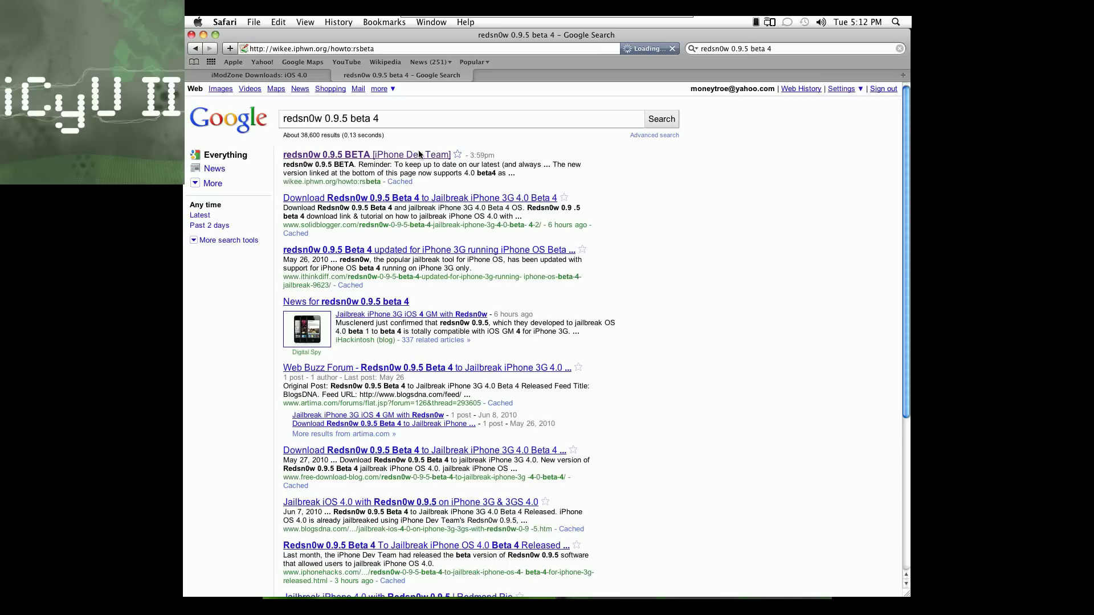
# Download the Mac OSX x86 build of redsn0w from the iPhone Dev Team page
pyautogui.click(364, 215)
pyautogui.scroll(-5, 512, 260)
pyautogui.scroll(-5, 512, 260)
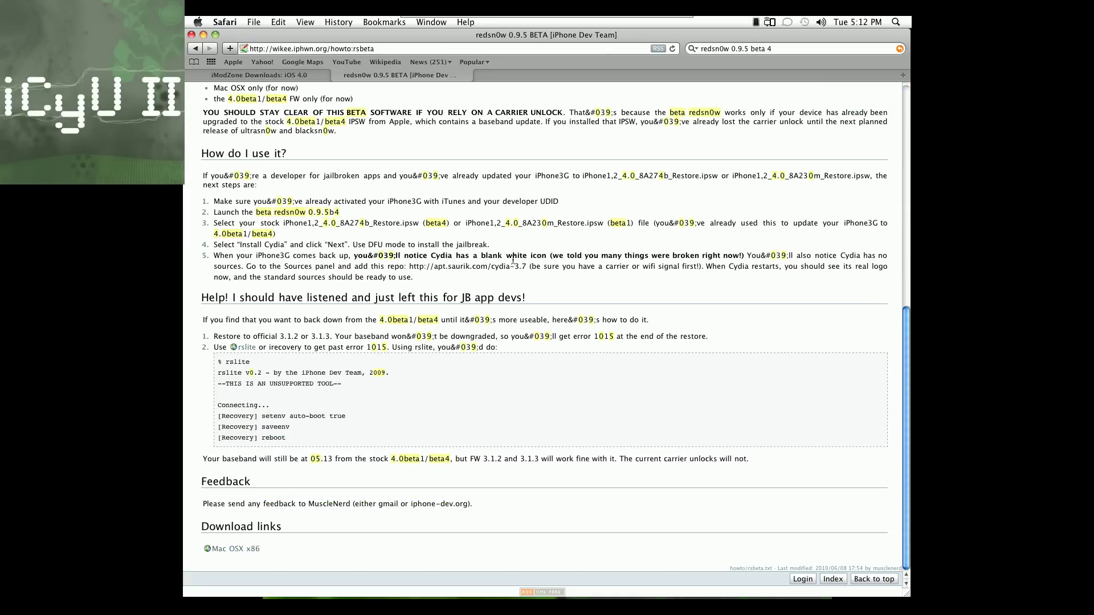
pyautogui.click(241, 551)
pyautogui.press('super+w')
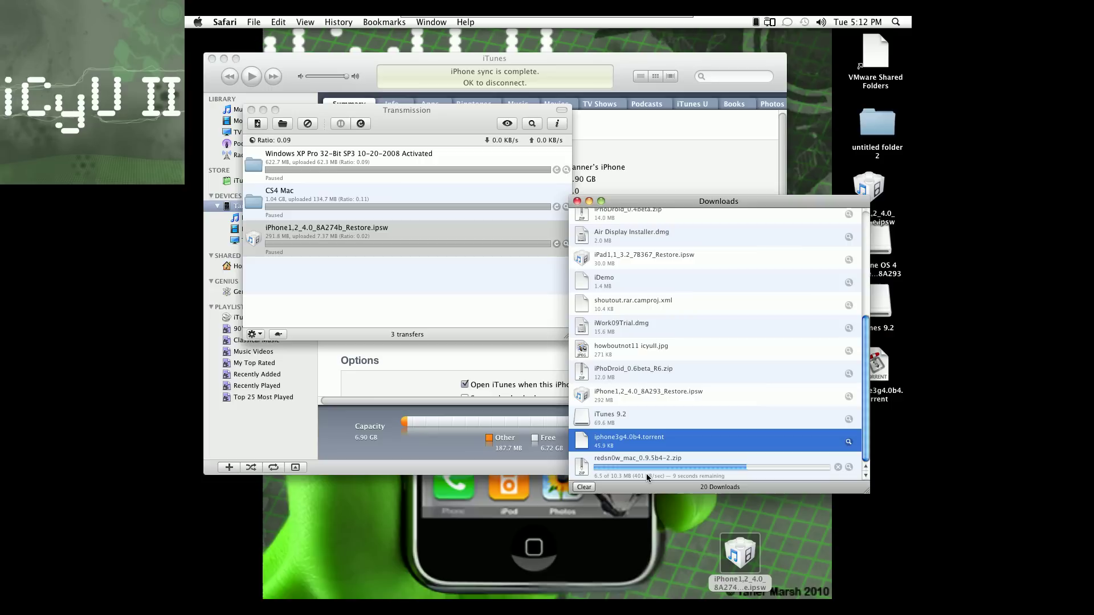
# Copy the redsn0w app from Downloads to the desktop, closing Transmission and iTunes
pyautogui.click(262, 110)
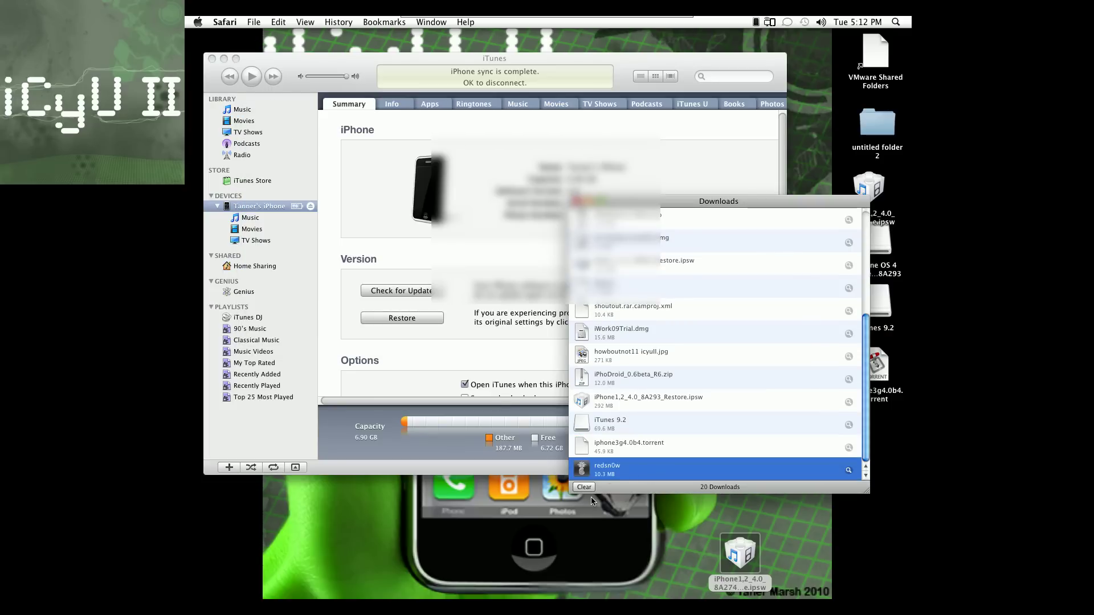
pyautogui.rightClick(621, 466)
pyautogui.click(662, 479)
pyautogui.moveTo(662, 536); pyautogui.dragTo(251, 526)
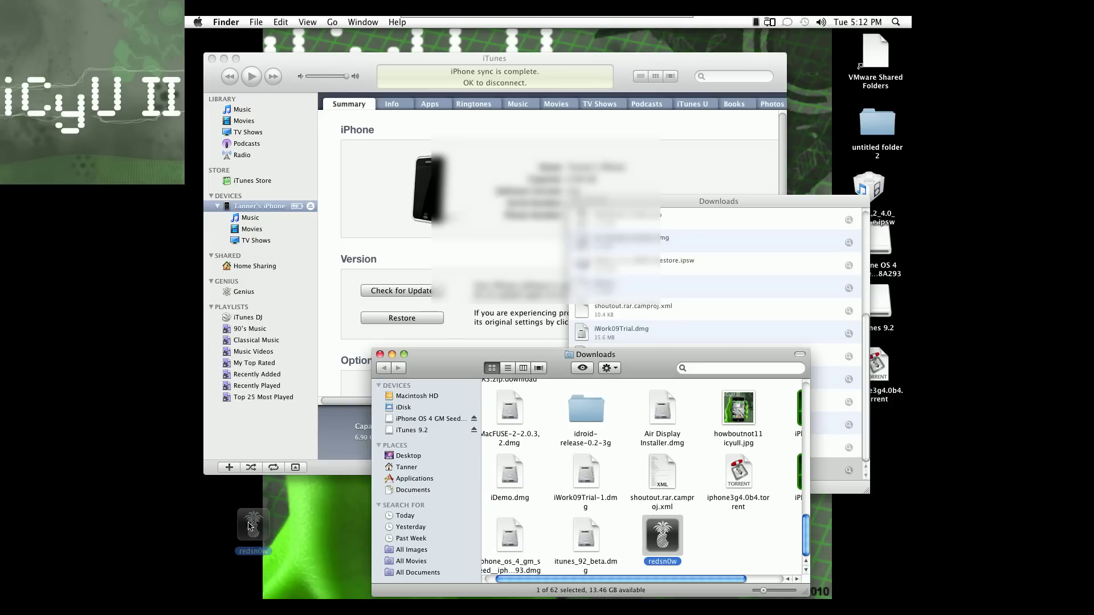
pyautogui.click(380, 354)
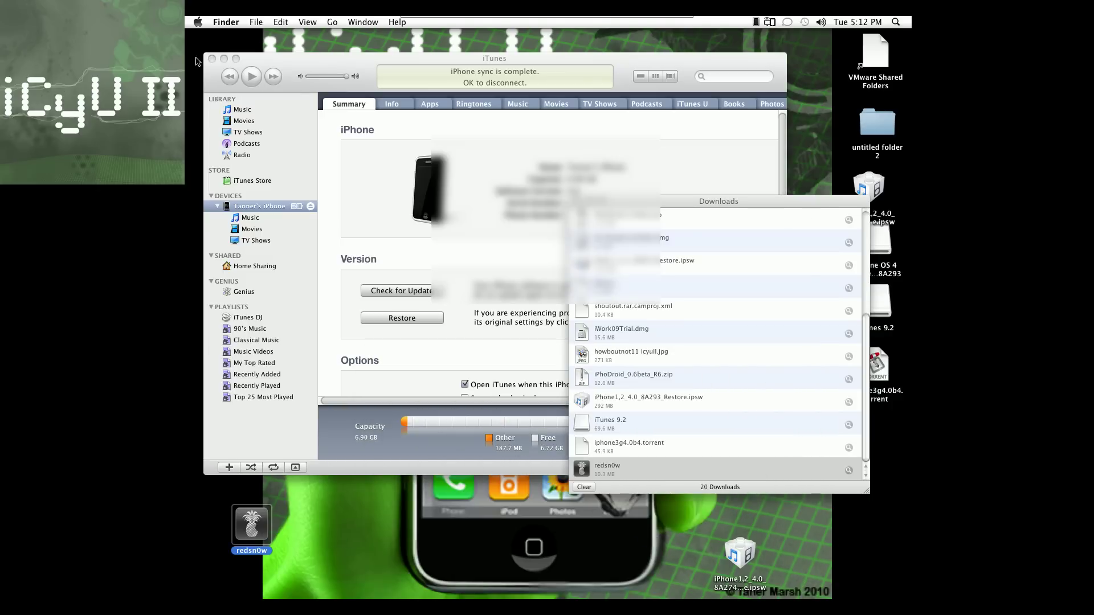
pyautogui.click(212, 58)
# Launch redsn0w from the desktop, accepting the downloaded-app warning
pyautogui.doubleClick(252, 527)
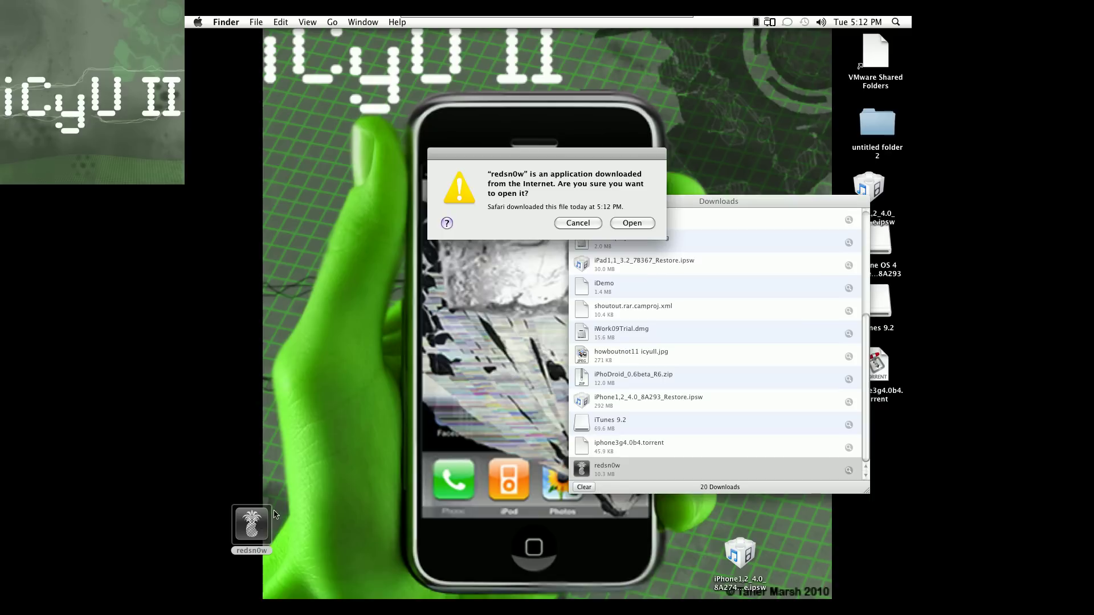
pyautogui.click(632, 222)
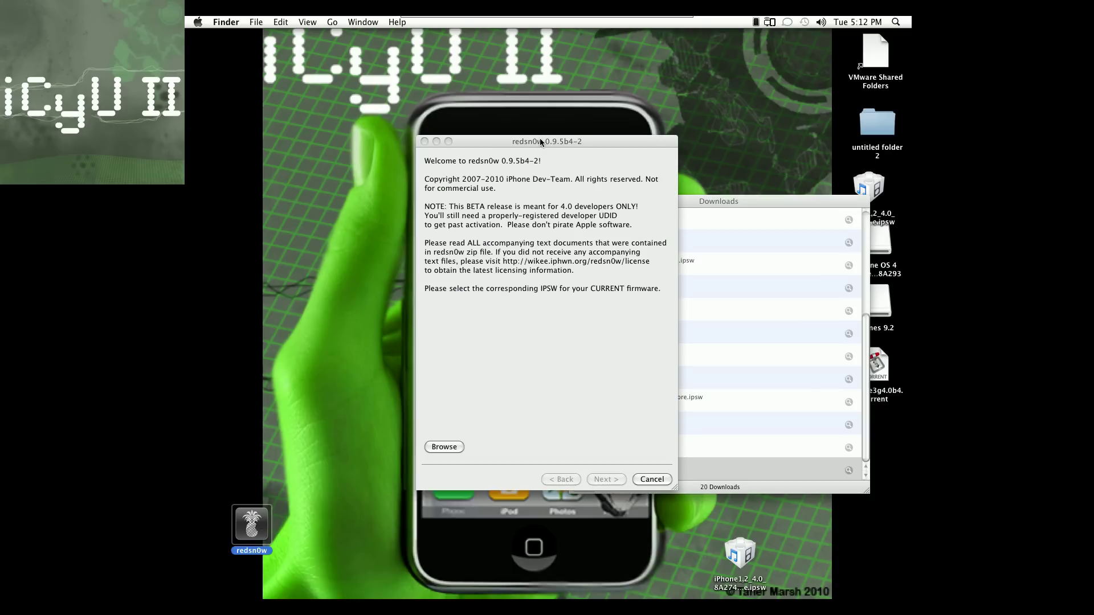
pyautogui.moveTo(540, 141); pyautogui.dragTo(471, 104)
# Load iPhone1,2_4.0_8A274b_Restore.ipsw into redsn0w and continue with Install Cydia selected
pyautogui.click(386, 411)
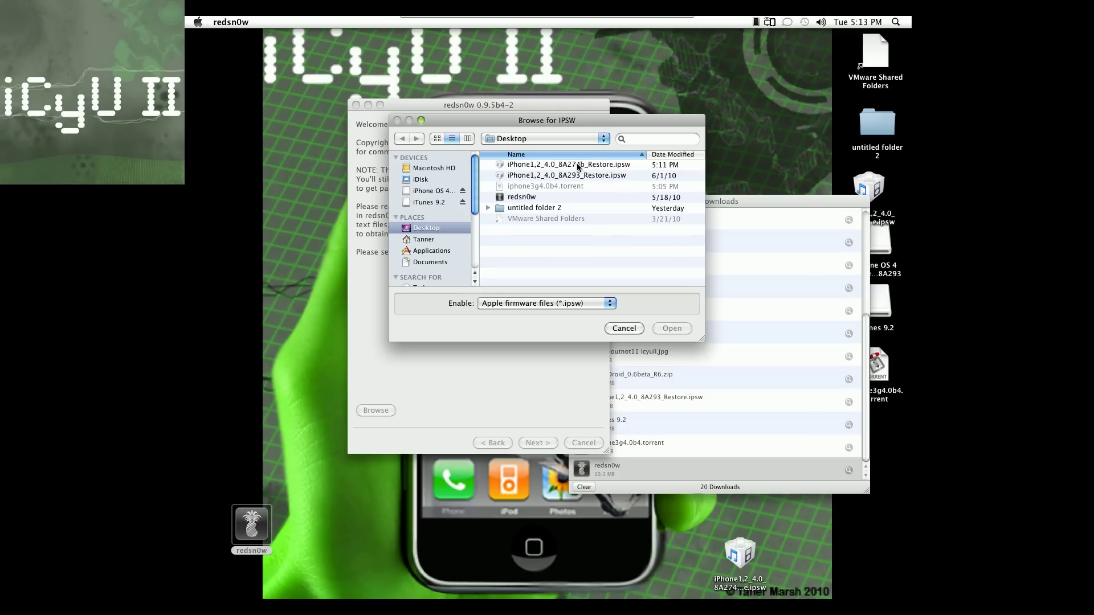
pyautogui.click(606, 171)
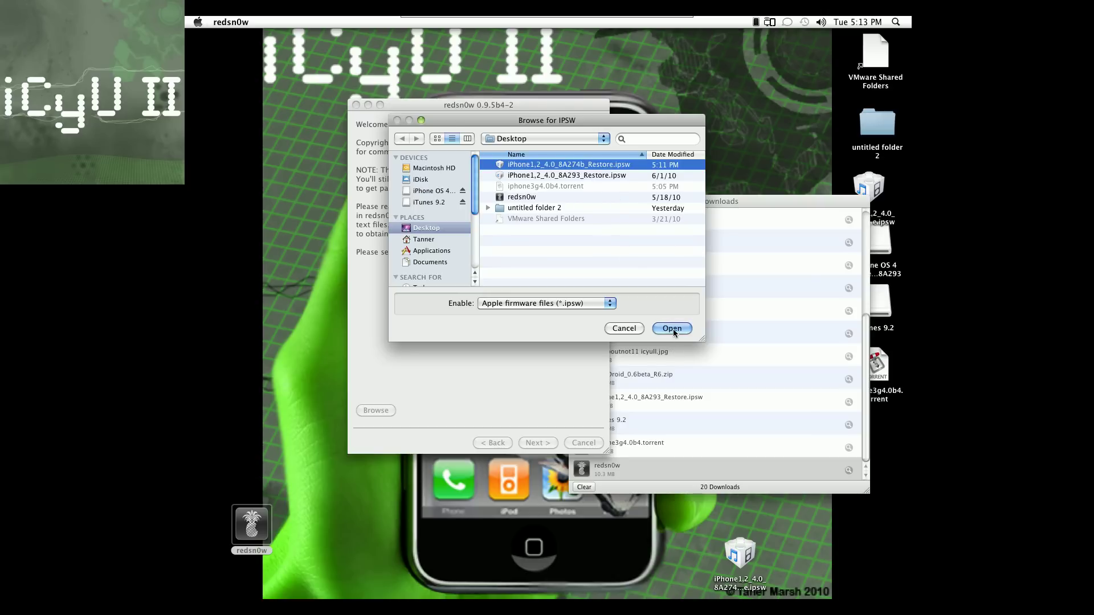
pyautogui.click(672, 328)
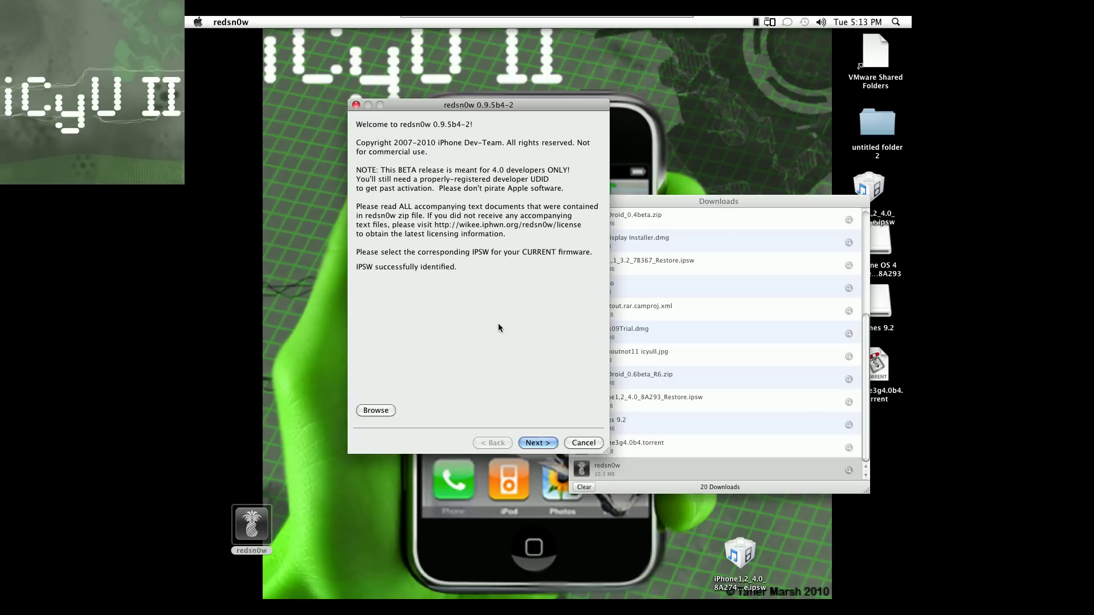
pyautogui.click(538, 443)
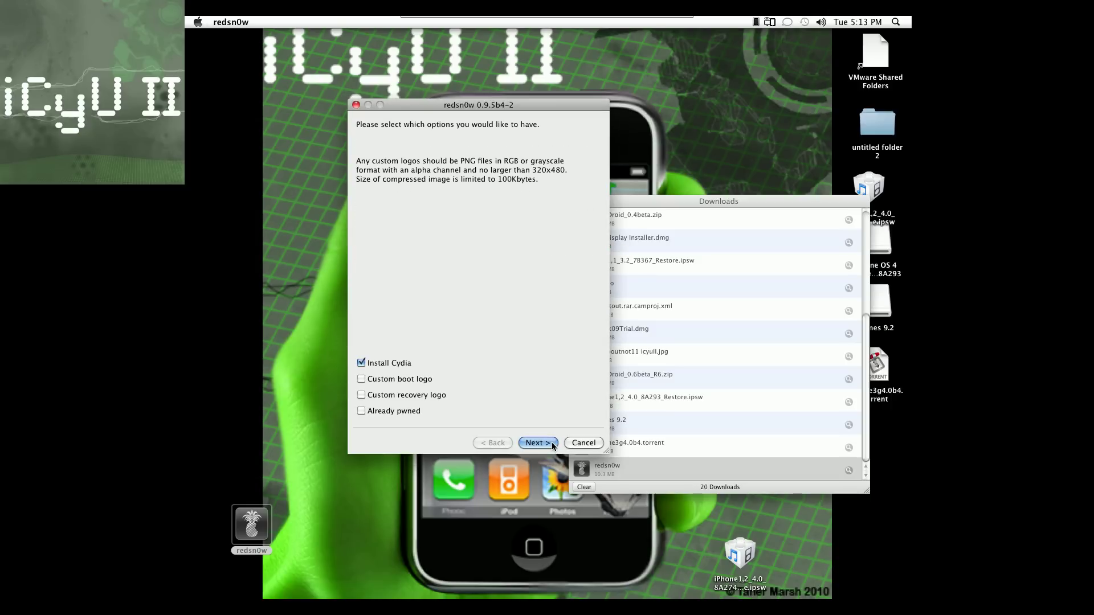
pyautogui.click(541, 443)
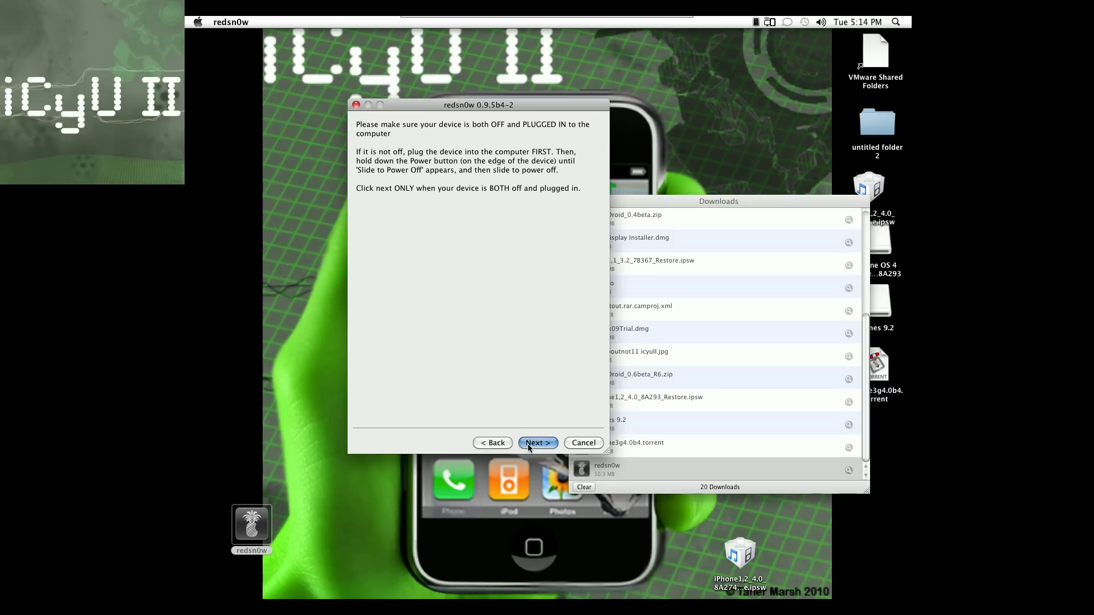
# Confirm the iPhone is off and plugged in, then follow the DFU steps until redsn0w shows Done!
pyautogui.click(529, 444)
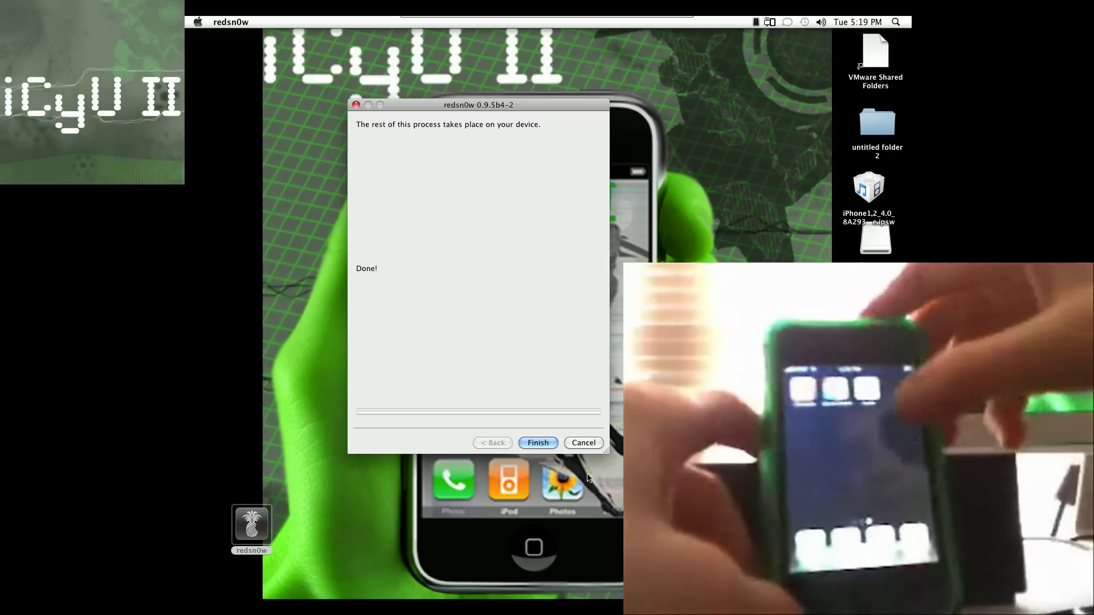
# Finish the redsn0w wizard so the app closes while the iPhone completes the jailbreak
pyautogui.click(538, 443)
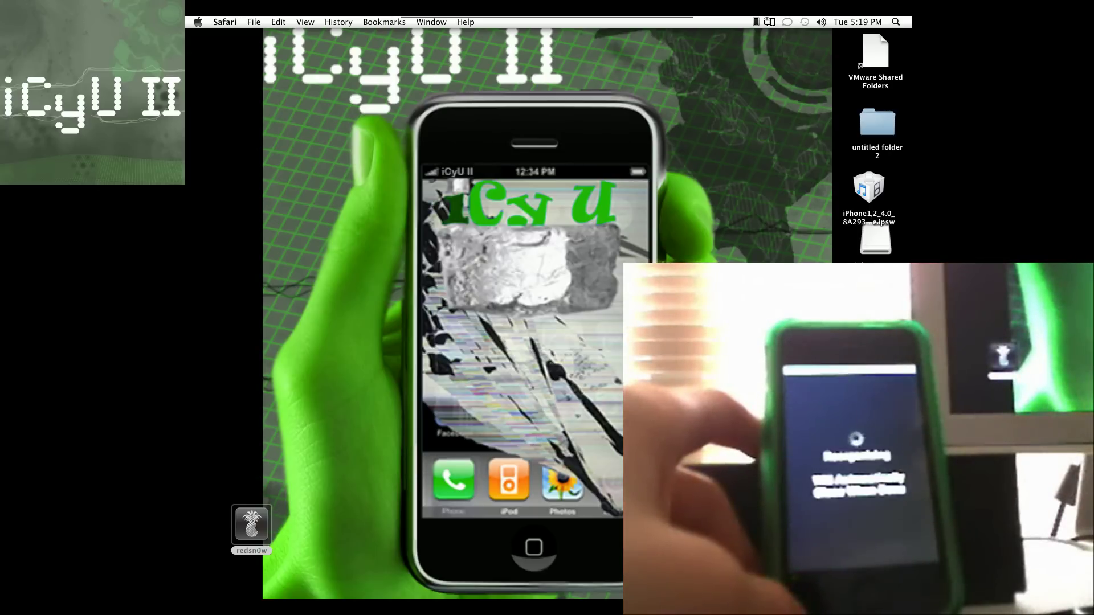